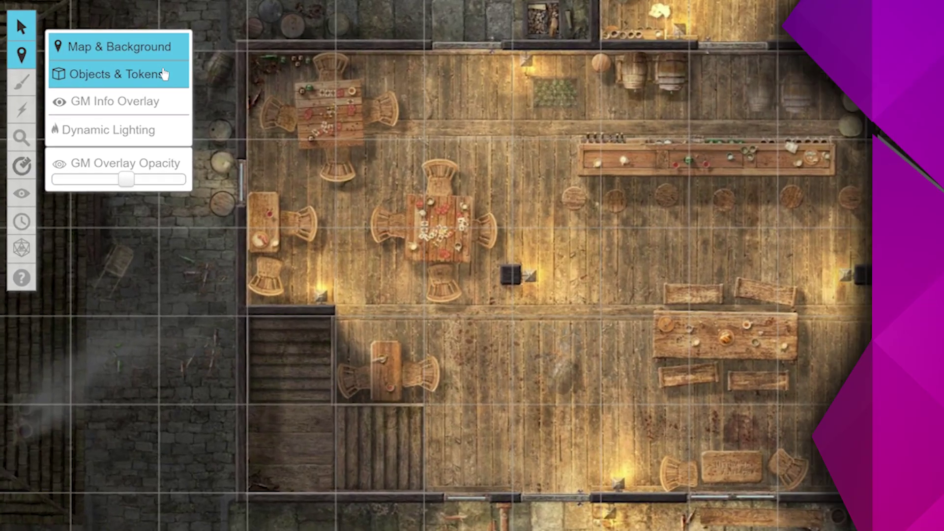
- Make Objects & Tokens the active layer of the tavern map
click(146, 69)
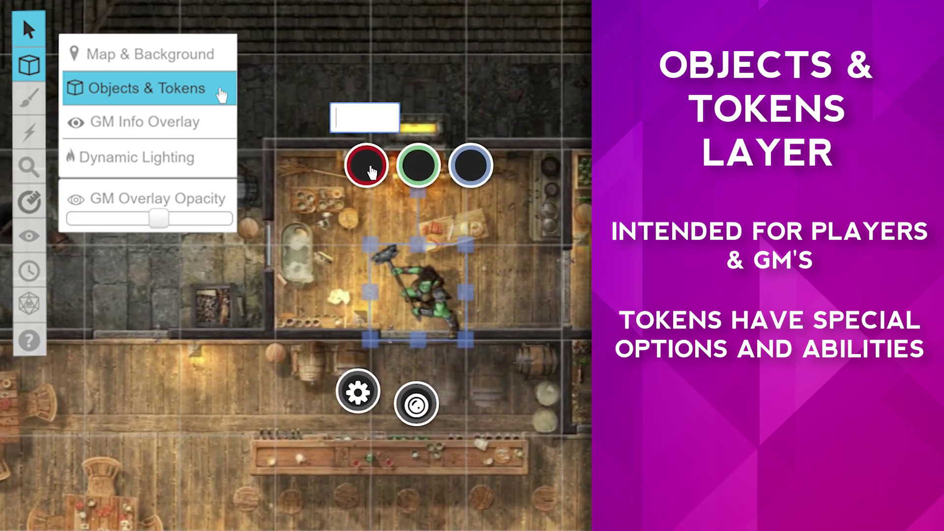
- Set the token's red bar to 2, then lower the GM Info Overlay opacity to fade its tokens
text(2)
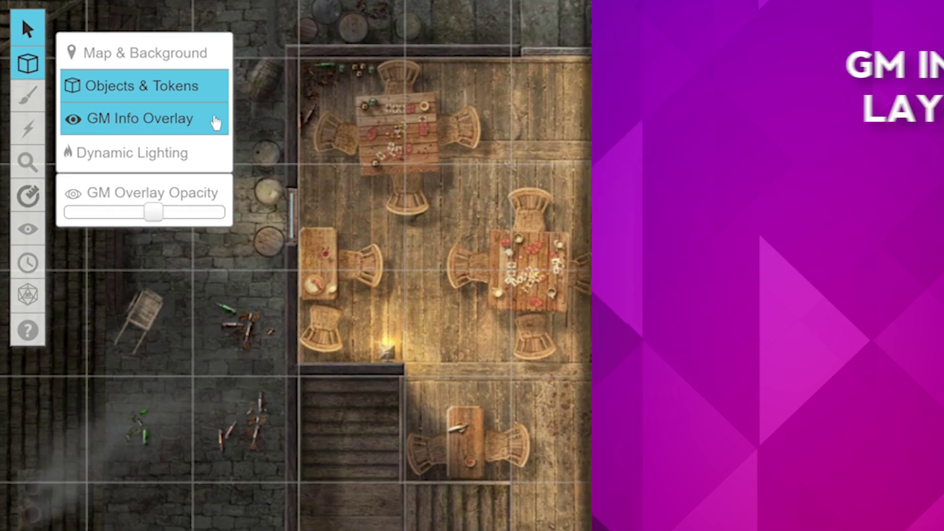
click(204, 117)
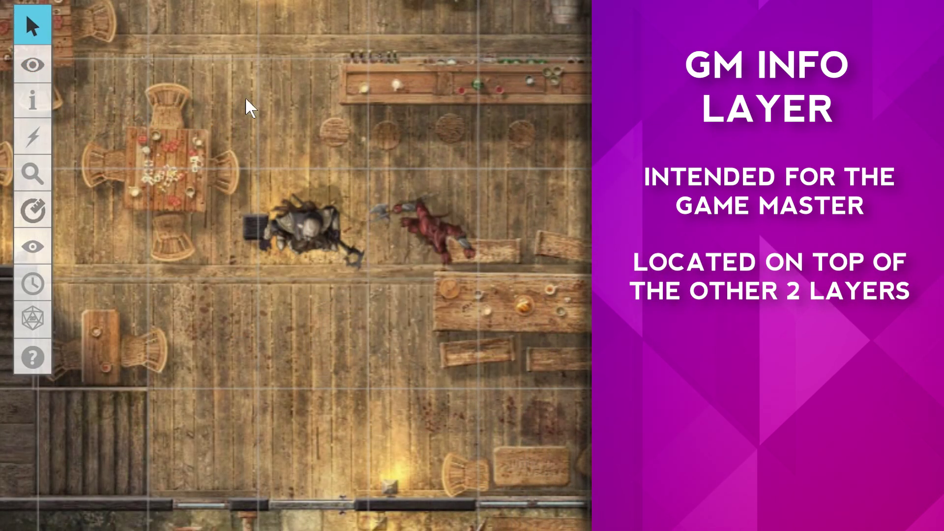
mouse_move(31, 67)
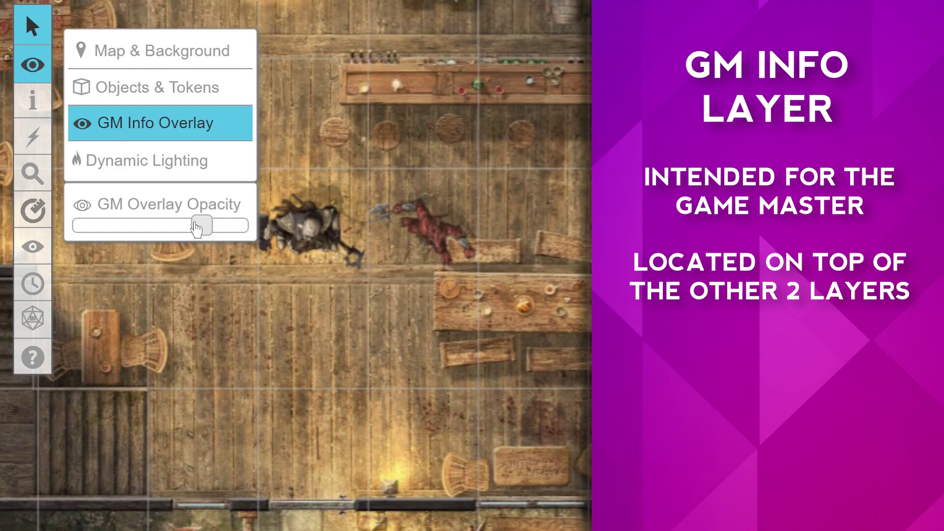
drag(156, 227, 221, 229)
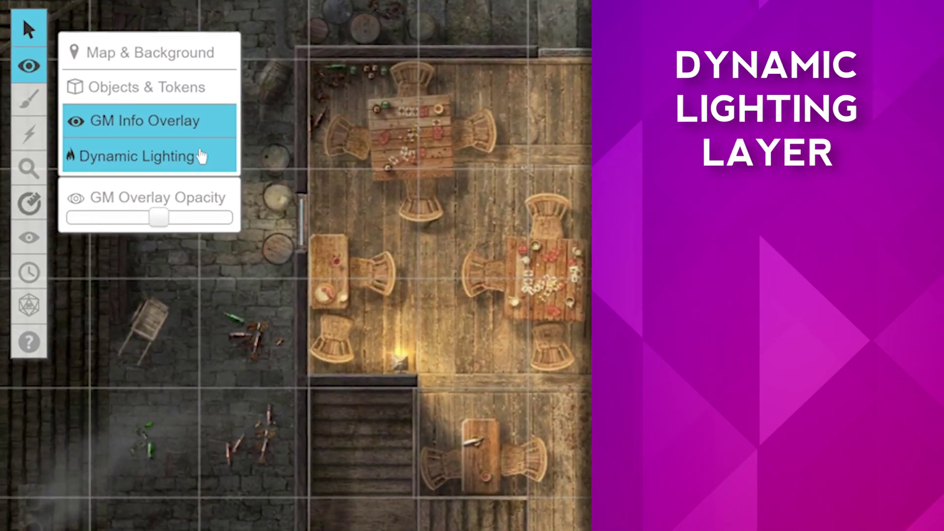
- Draw a dynamic lighting wall around the tavern's outer edge and move the lit token to the bar
click(202, 157)
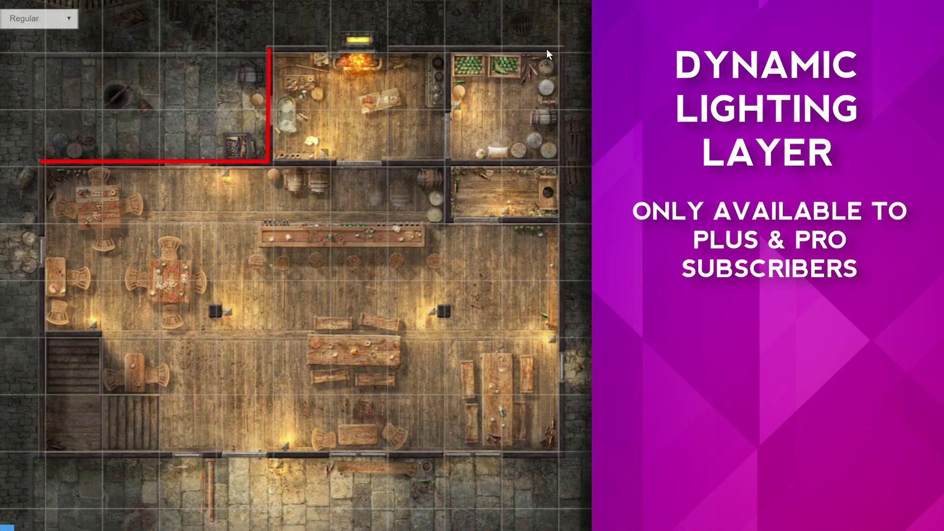
click(561, 47)
click(562, 454)
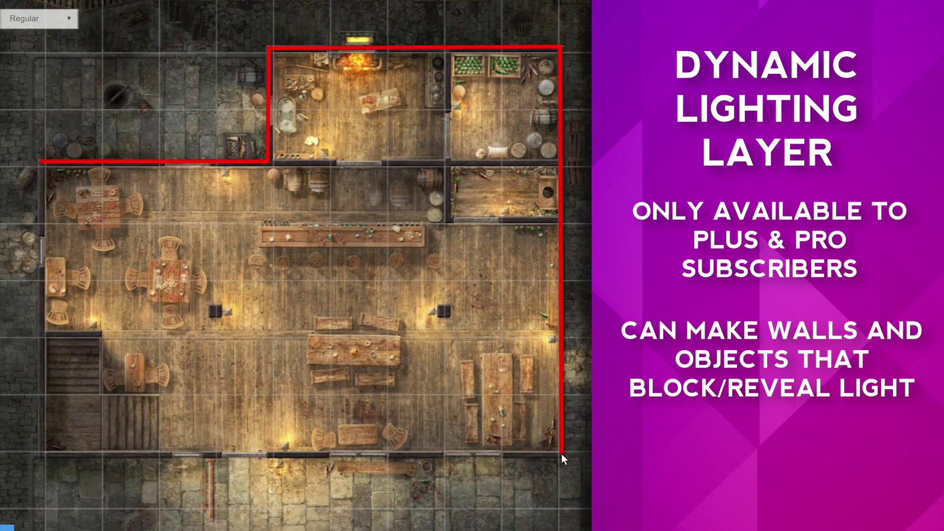
click(38, 454)
double_click(40, 161)
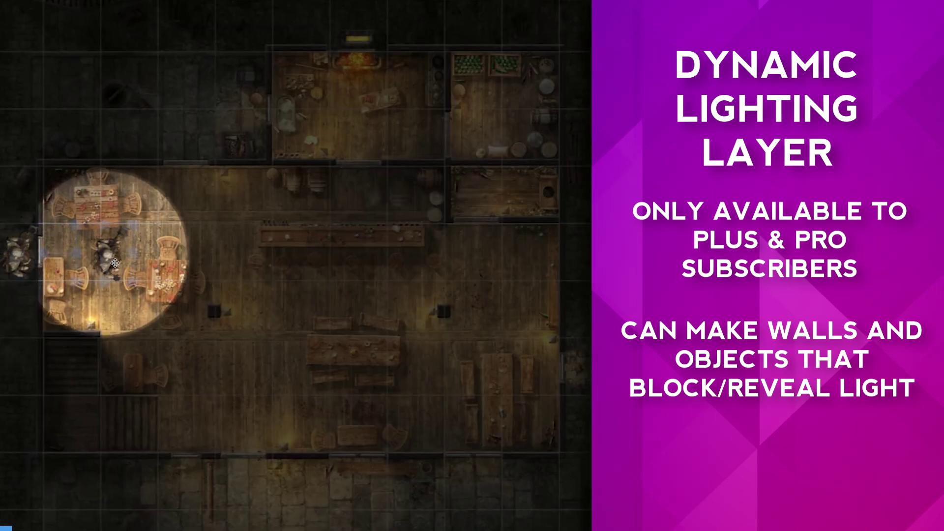
drag(114, 263, 282, 316)
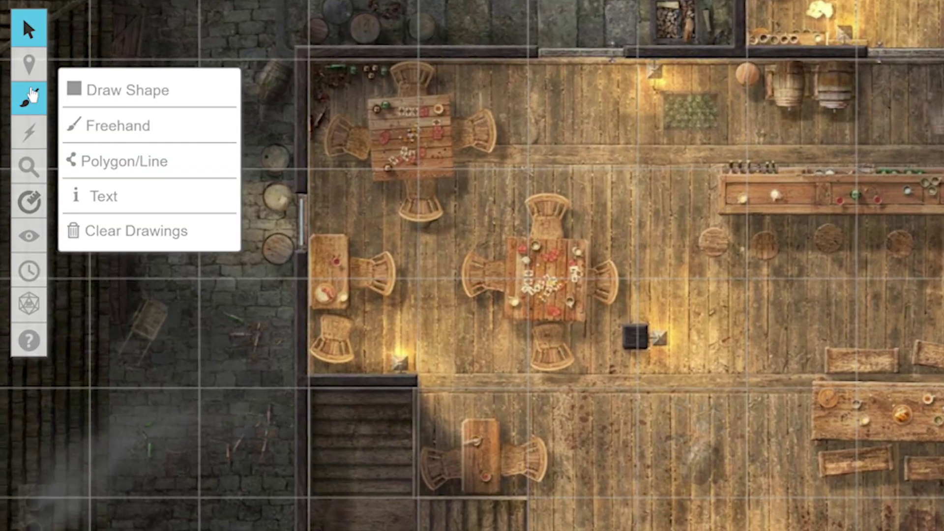
- Cycle layers with Ctrl+O, Ctrl+M, Ctrl+O and Ctrl+K, ending on GM Info Overlay
mouse_move(26, 62)
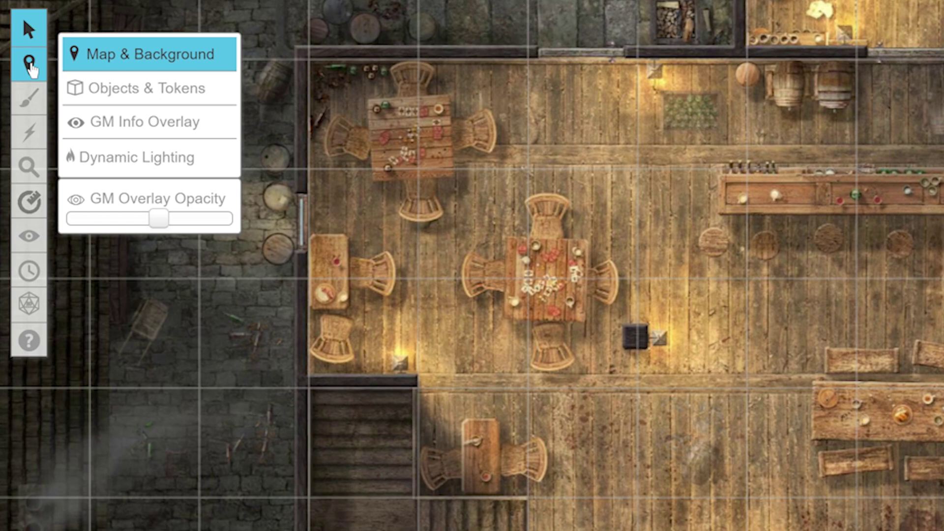
key(ctrl+o)
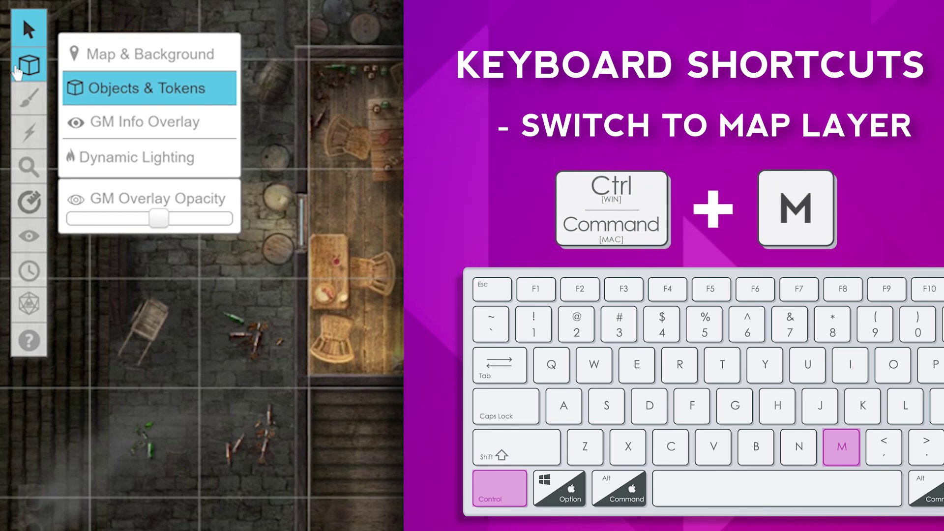
key(ctrl+m)
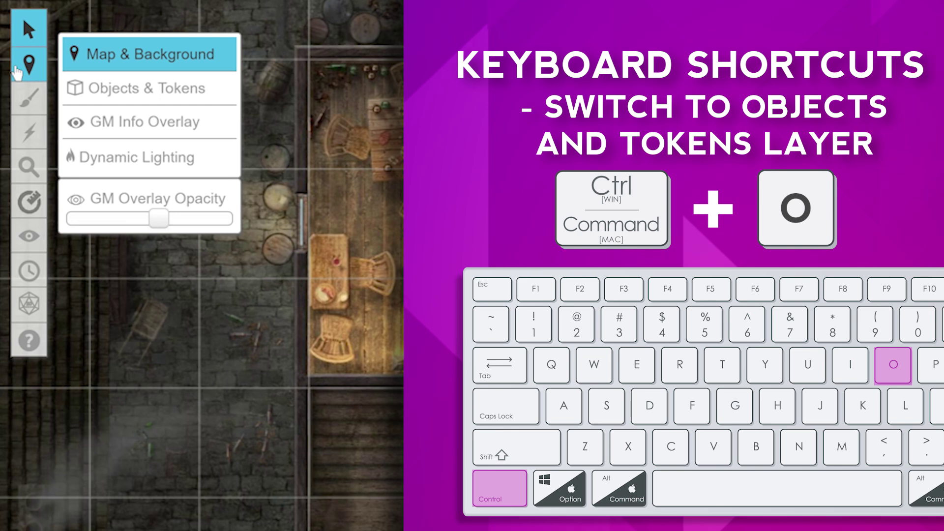
key(ctrl+o)
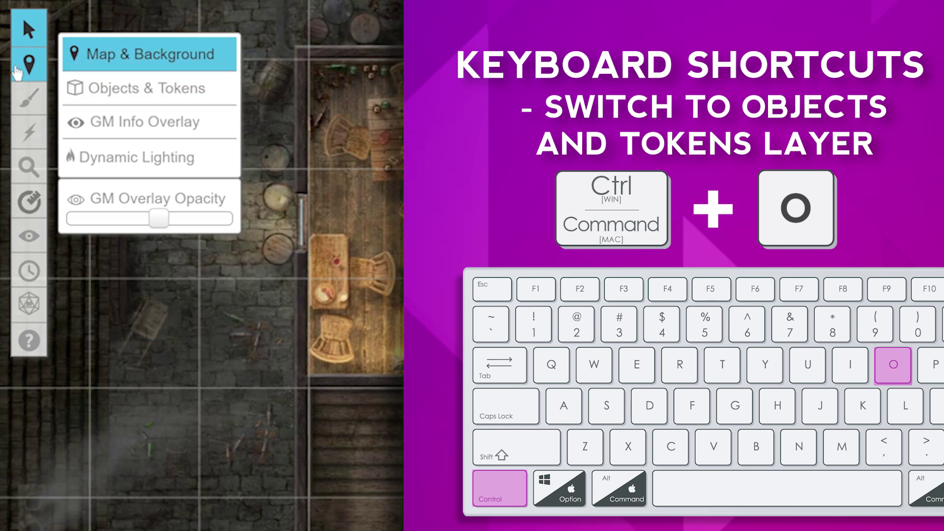
key(ctrl+o)
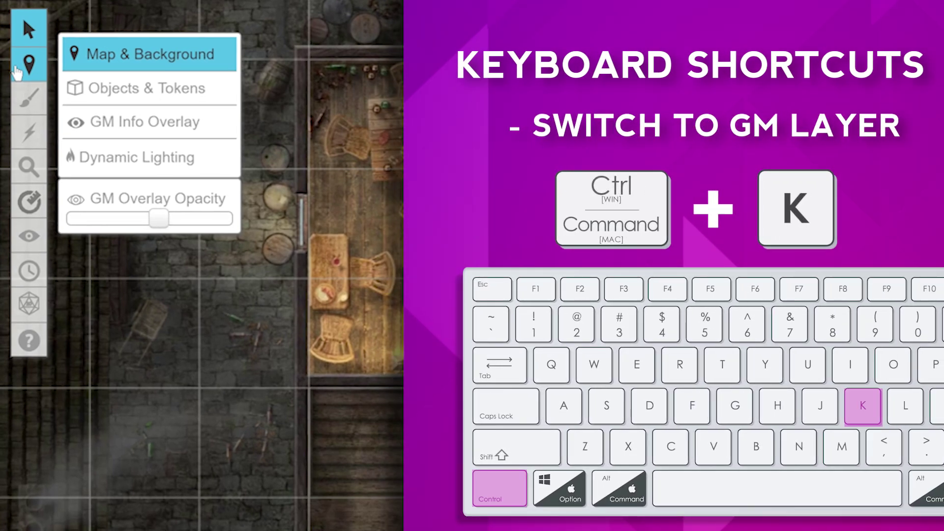
key(ctrl+k)
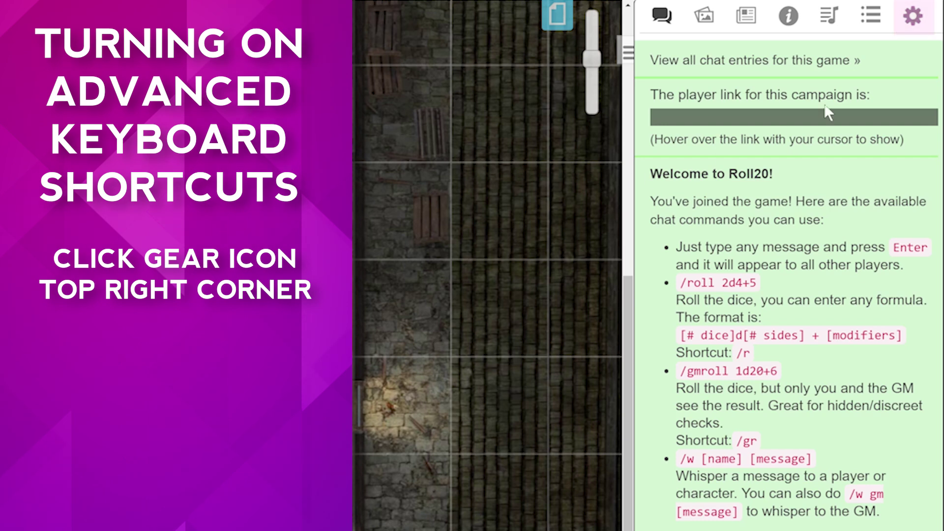
- From personal settings, switch layers with the single keys M, O and K
click(911, 20)
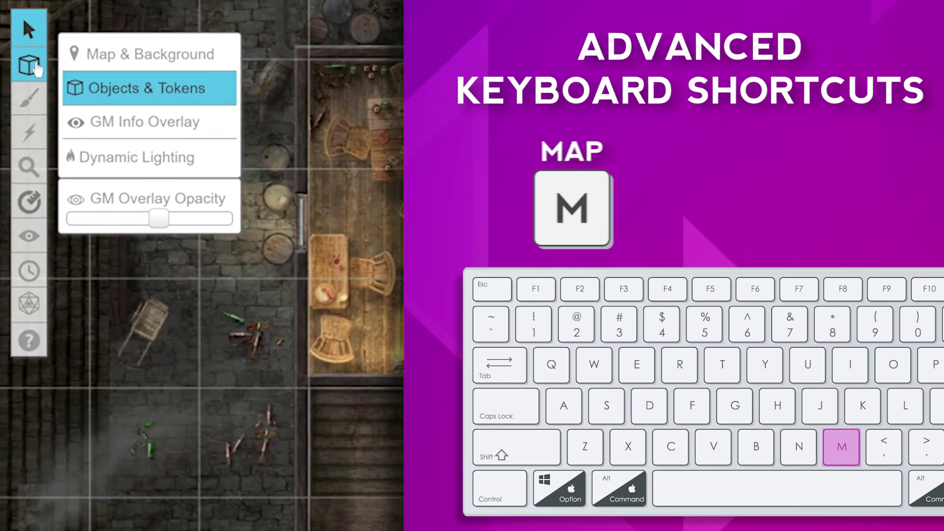
key(m)
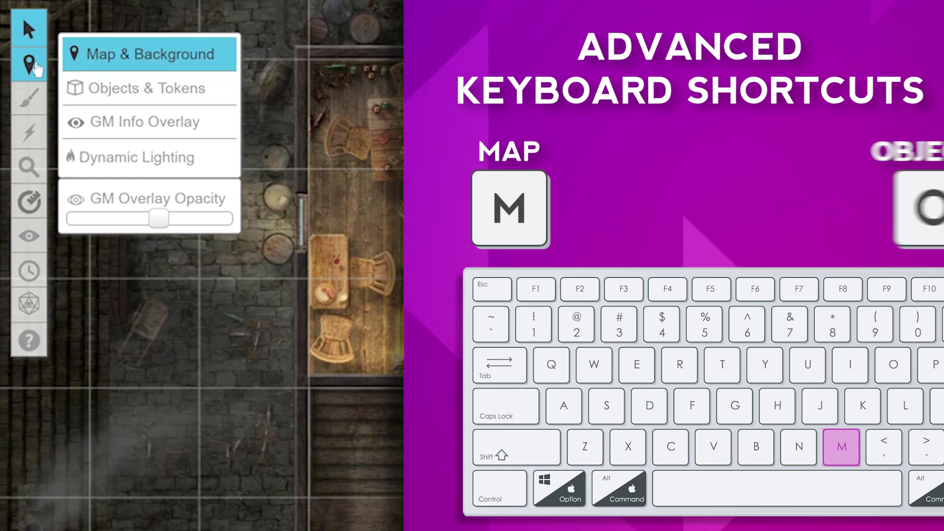
key(o)
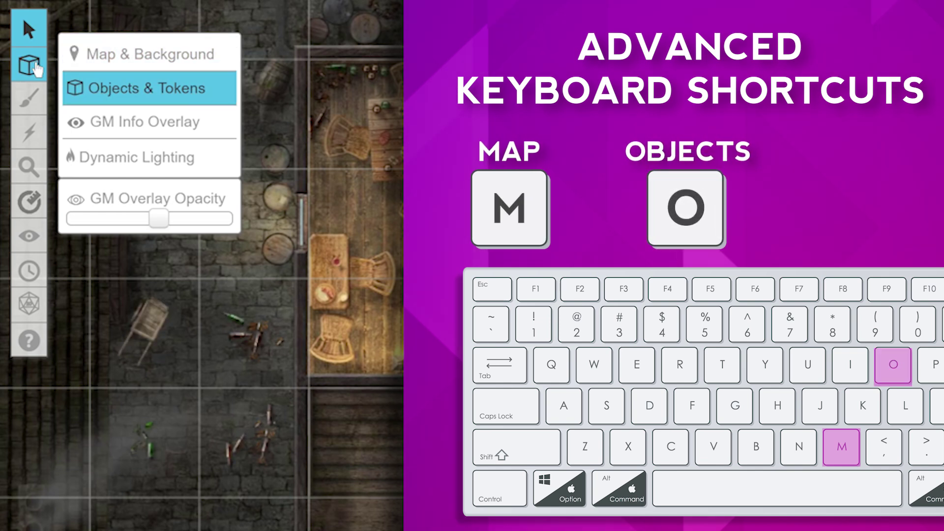
key(k)
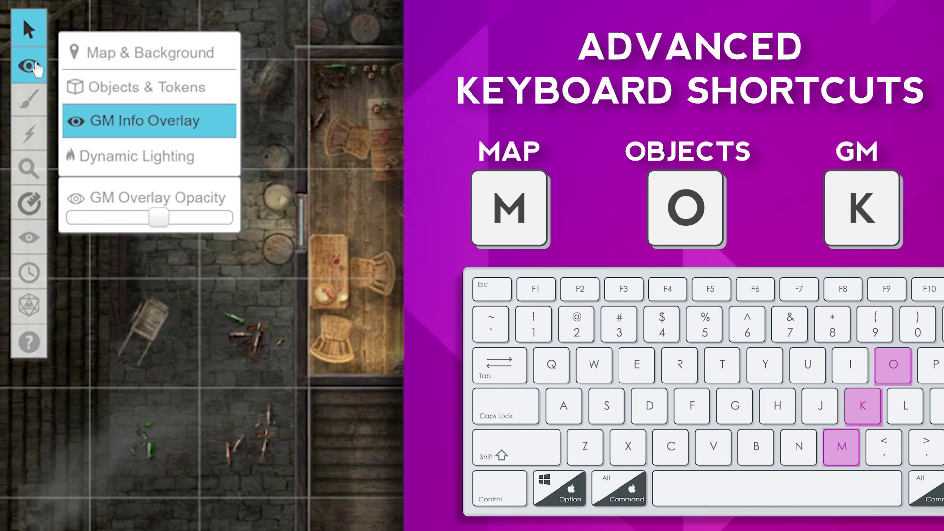
- Keep cycling among Map, Objects and GM layers with M, O and K, ending on GM Info Overlay
key(m)
key(k)
key(o)
key(k)
key(m)
key(k)
key(m)
key(k)
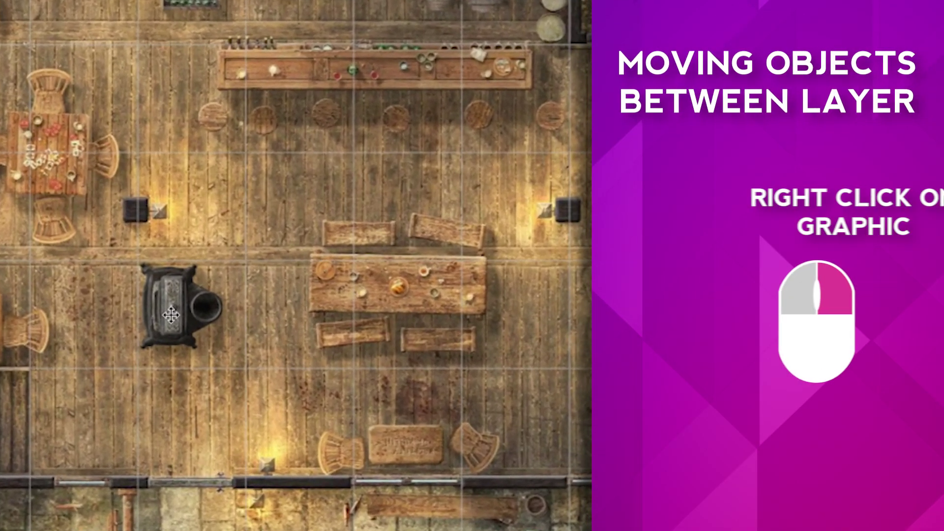
- Send the stove graphic to the Map Layer from its context menu
right_click(259, 296)
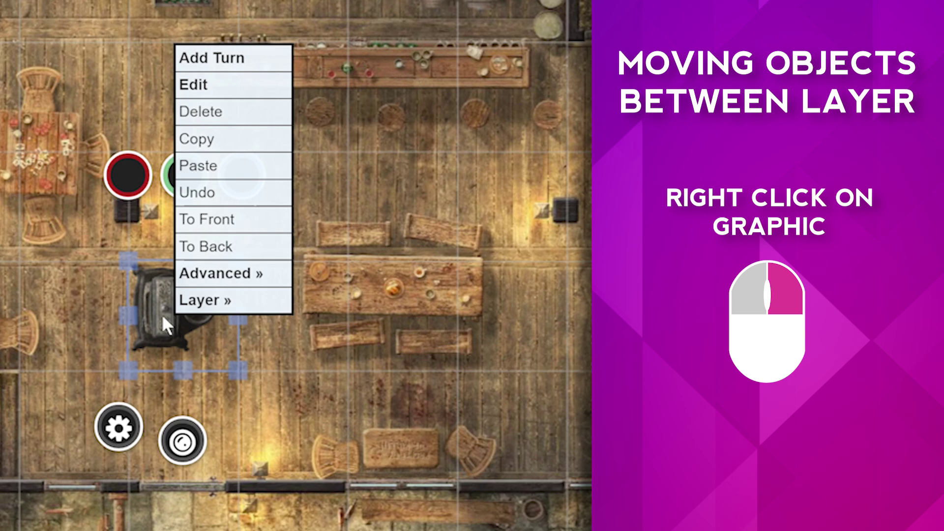
mouse_move(232, 314)
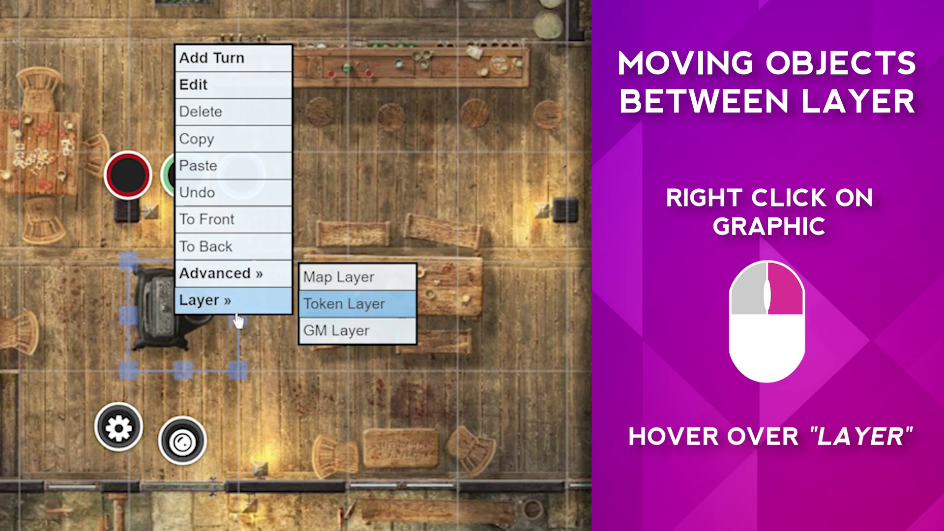
click(350, 283)
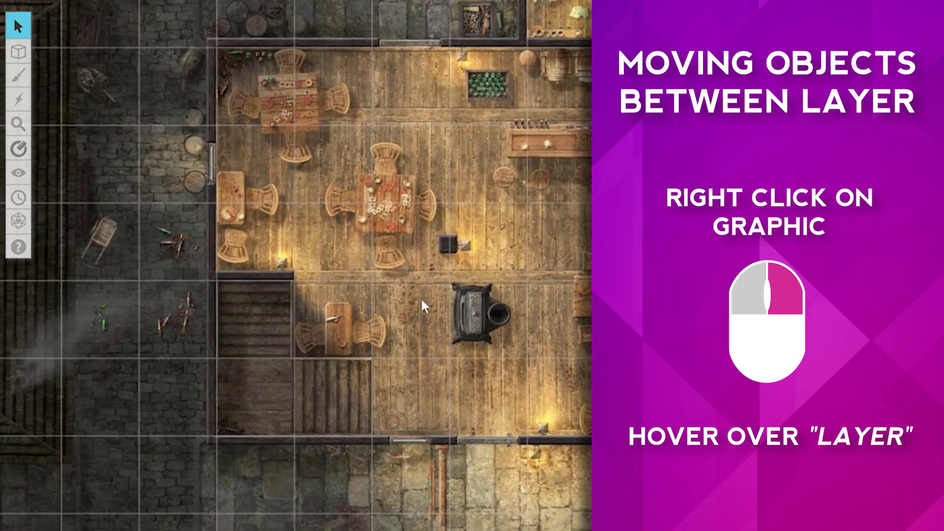
- Make Map & Background the active layer and bring up the stove's actions menu
mouse_move(24, 55)
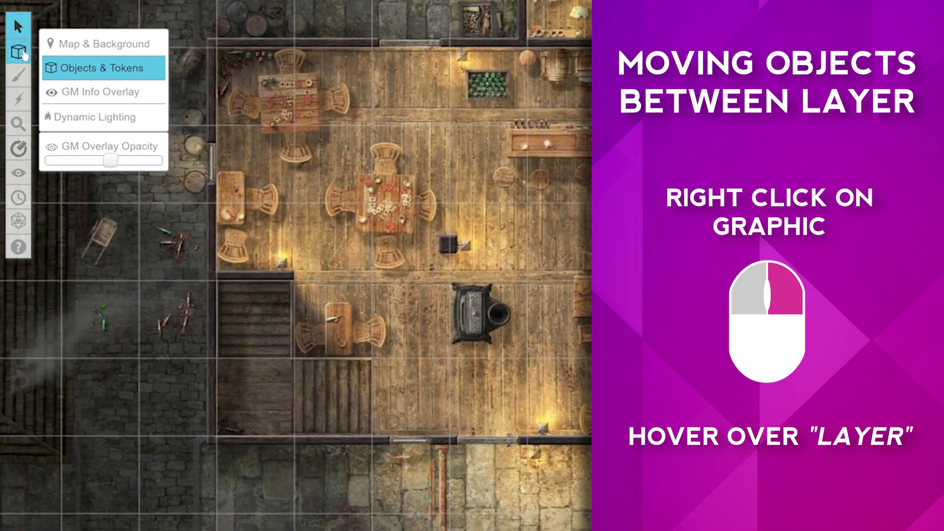
click(92, 49)
right_click(473, 315)
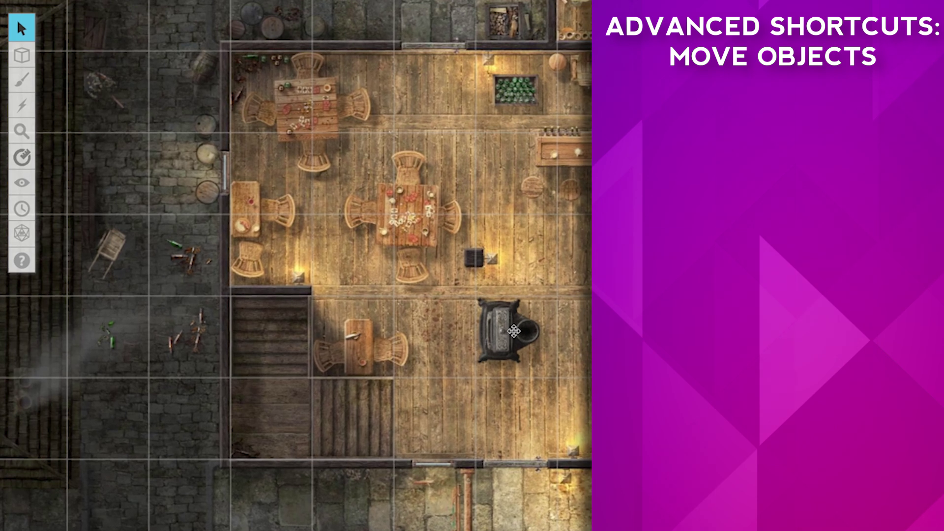
- Move the selected stove to the map, GM and lighting layers with L+M, L+K and L+comma
click(515, 332)
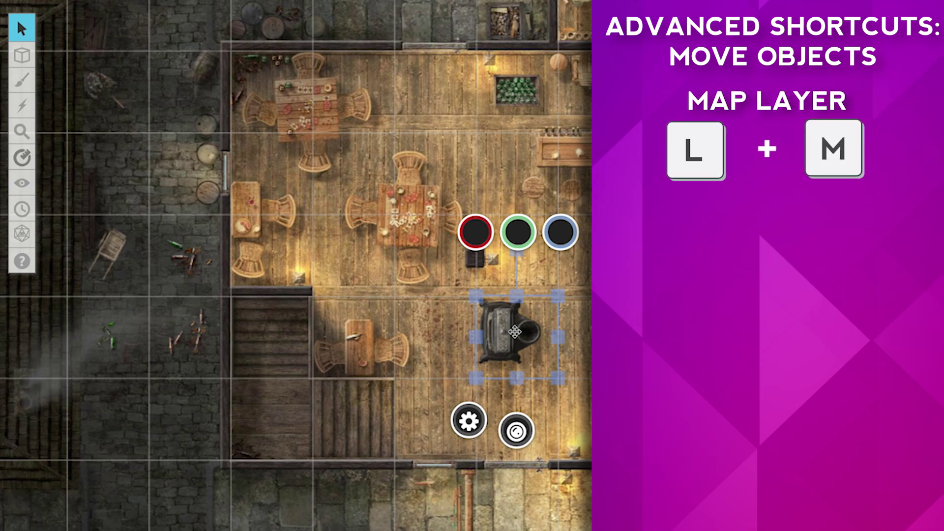
key(l)
key(m)
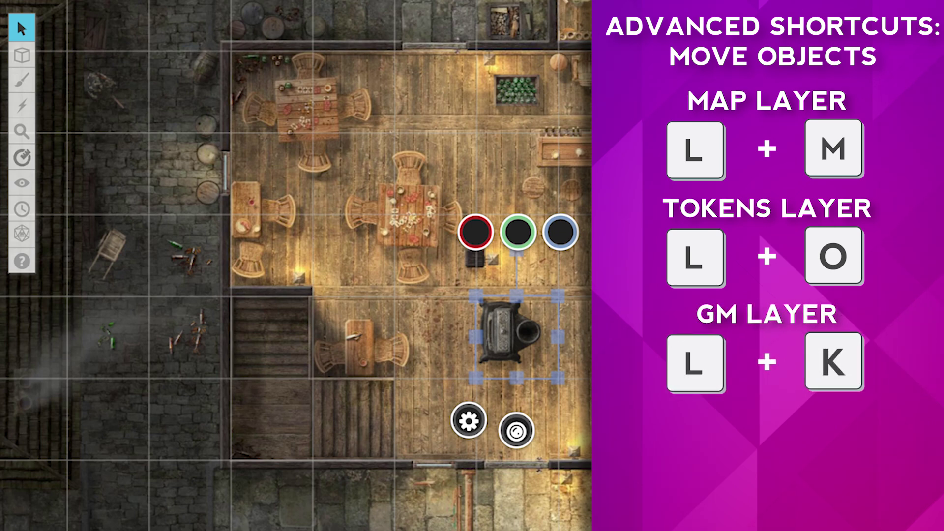
key(l)
key(k)
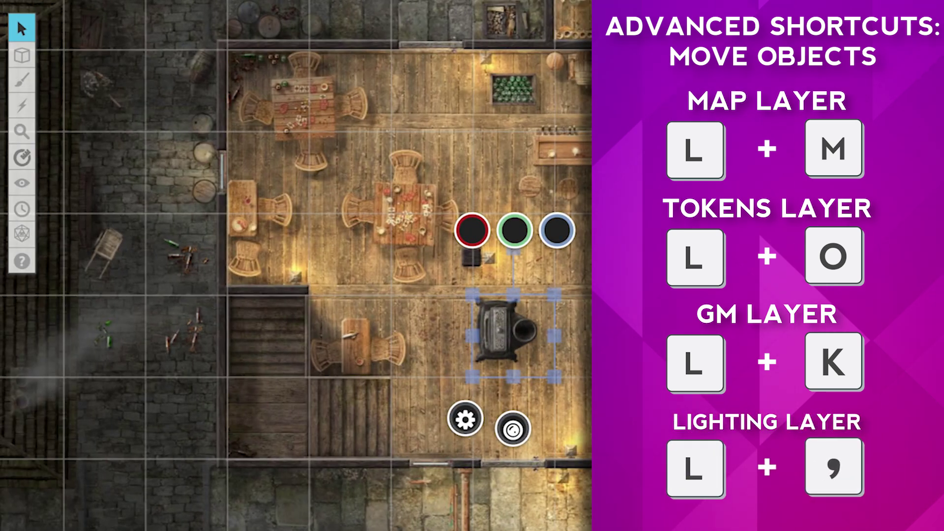
key(l)
key(comma)
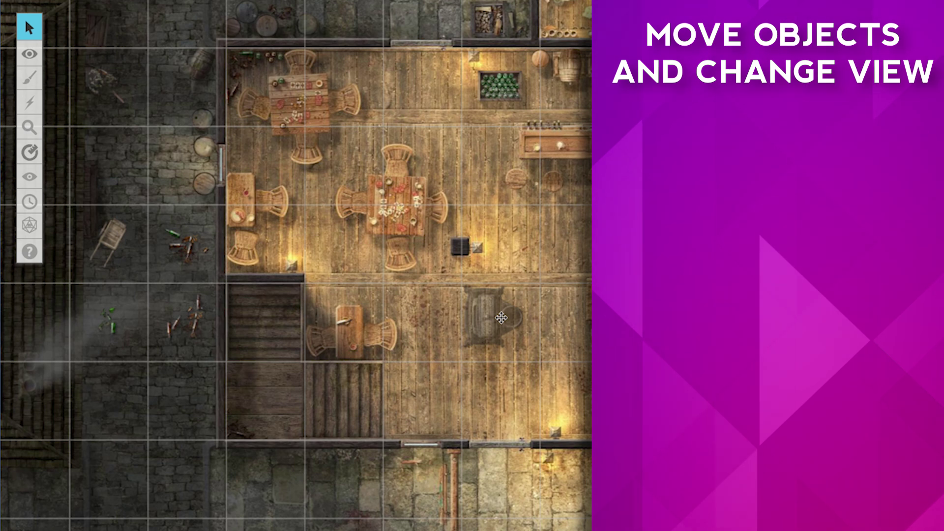
- Send the stove to the map layer with Ctrl+Shift+M, then to Objects & Tokens with Ctrl+Shift+O
click(502, 318)
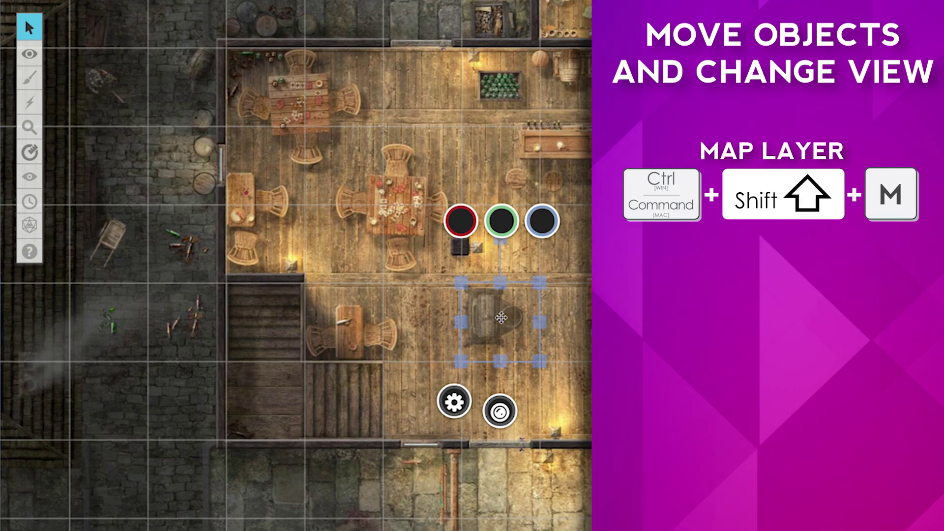
key(ctrl+shift+m)
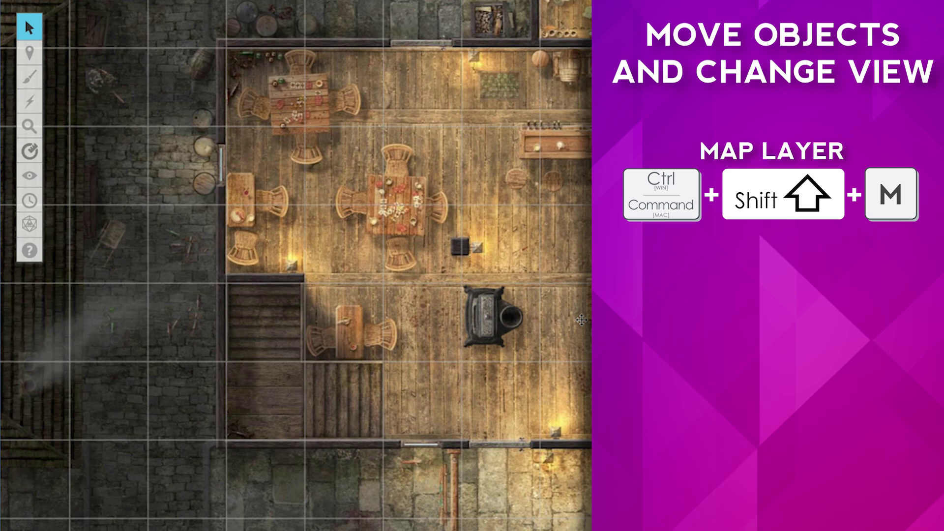
click(494, 310)
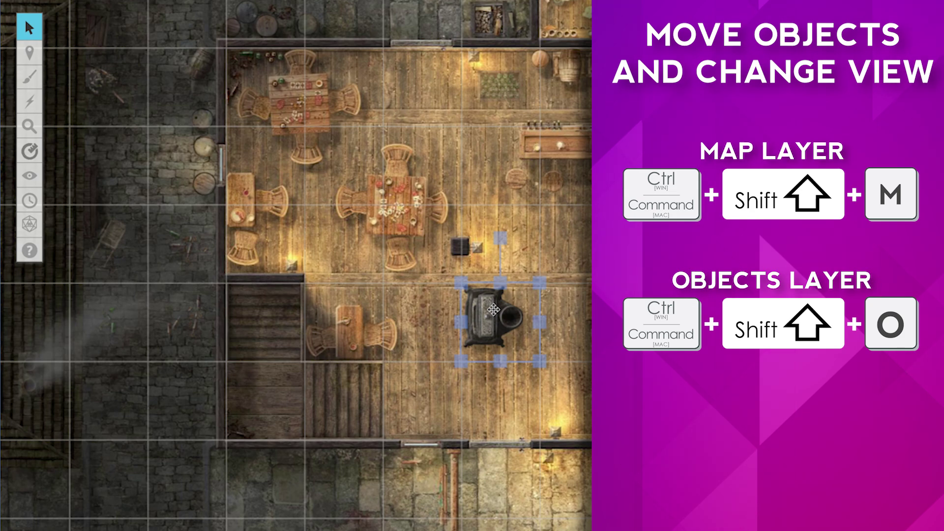
key(ctrl+shift+o)
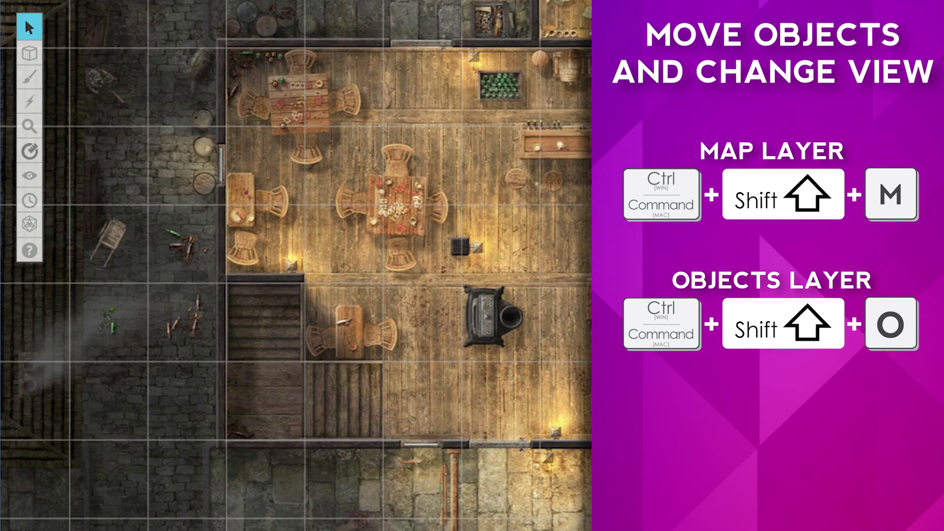
click(496, 313)
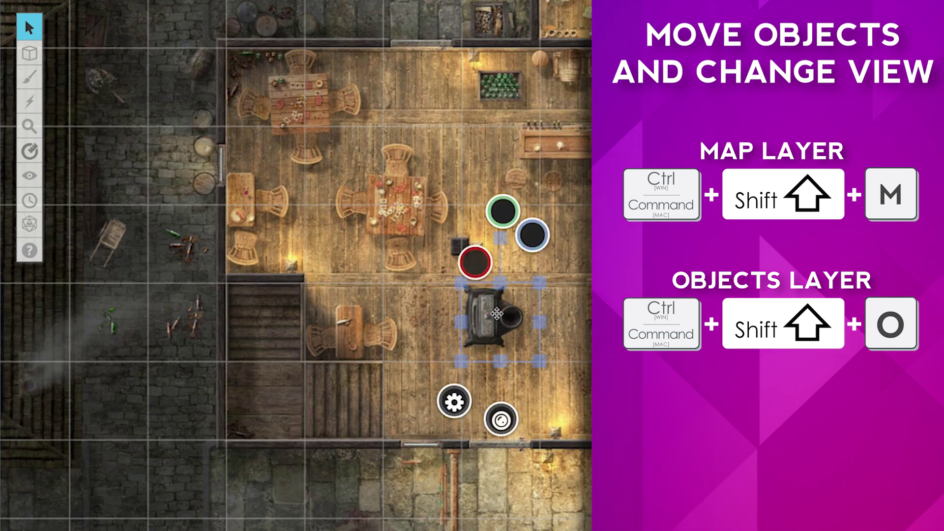